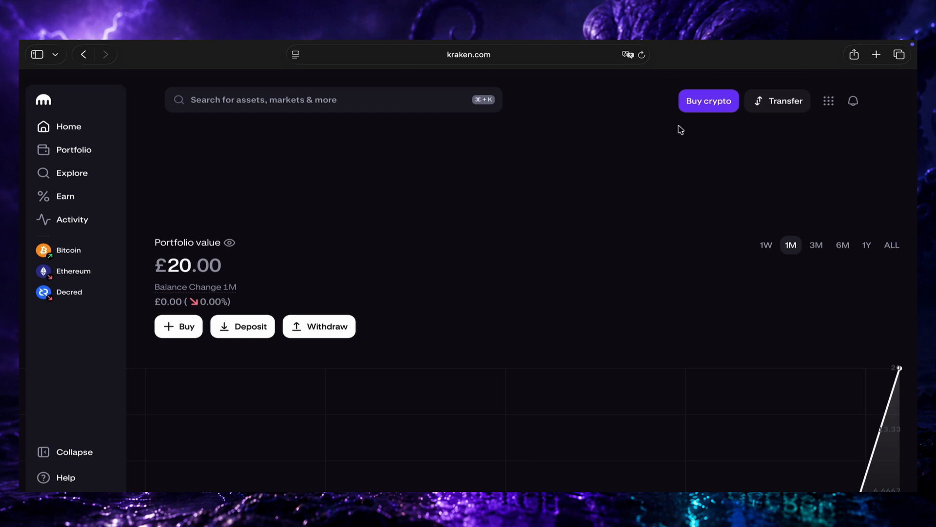
Step: Open the crypto buy form from the portfolio home page
{"action": "left_click", "coordinate": [705, 105]}
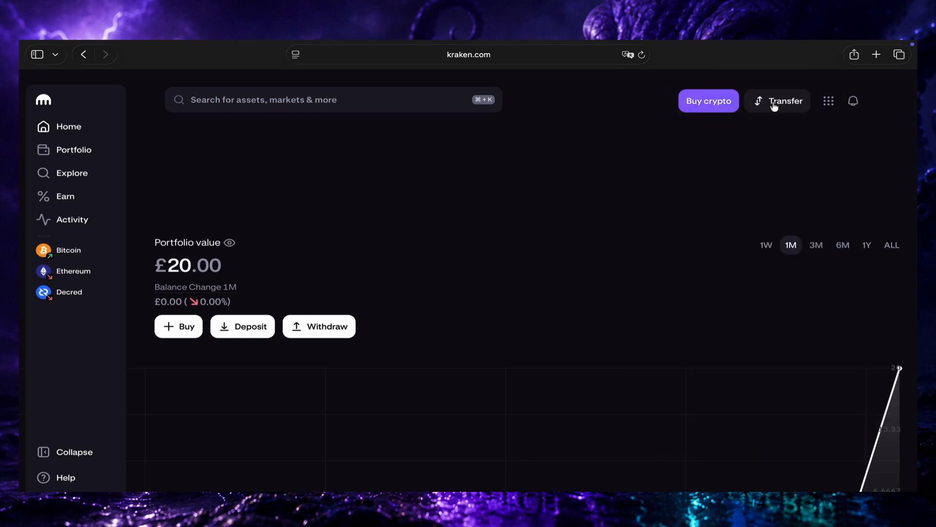
{"action": "left_click", "coordinate": [785, 103]}
{"action": "left_click", "coordinate": [786, 102]}
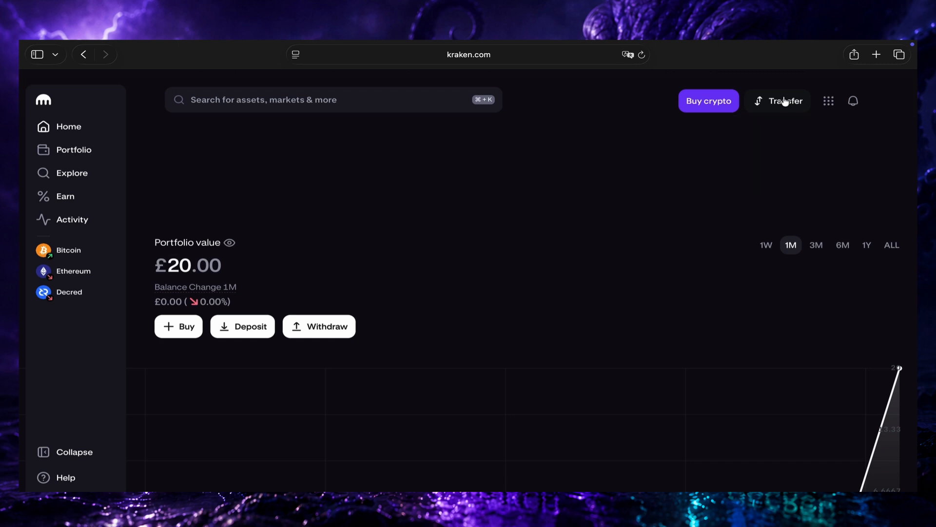
{"action": "left_click", "coordinate": [172, 331]}
{"action": "left_click", "coordinate": [173, 329]}
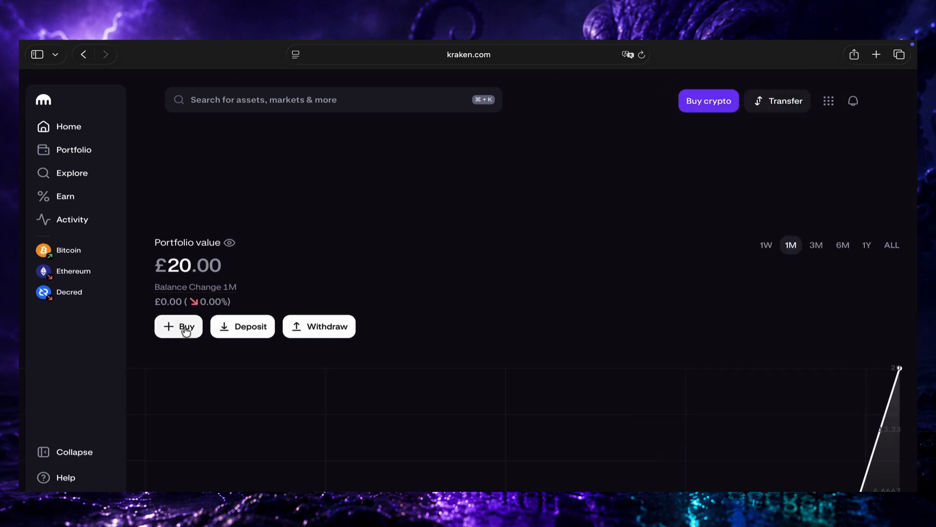
{"action": "left_click", "coordinate": [186, 327]}
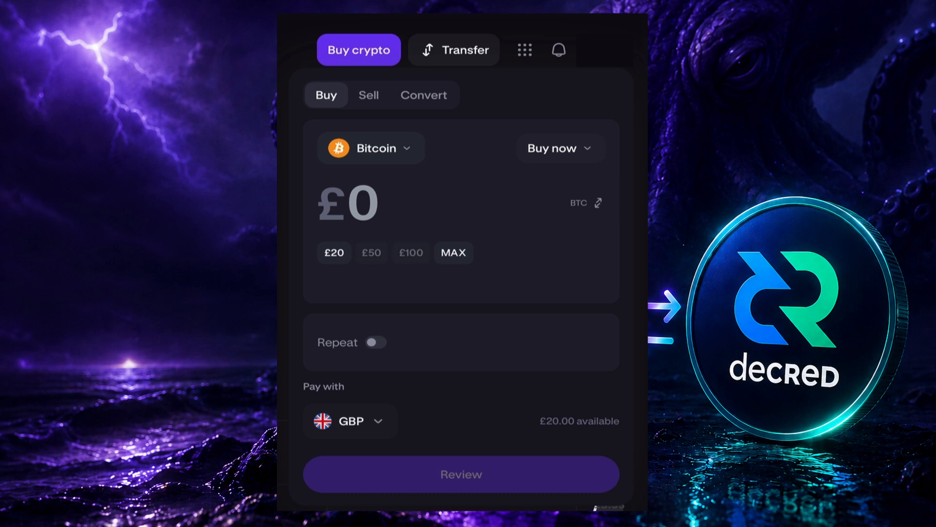
Step: Search the asset list for "dec" and choose Decred (DCR) as the asset to buy
{"action": "left_click", "coordinate": [391, 151]}
{"action": "left_click", "coordinate": [390, 176]}
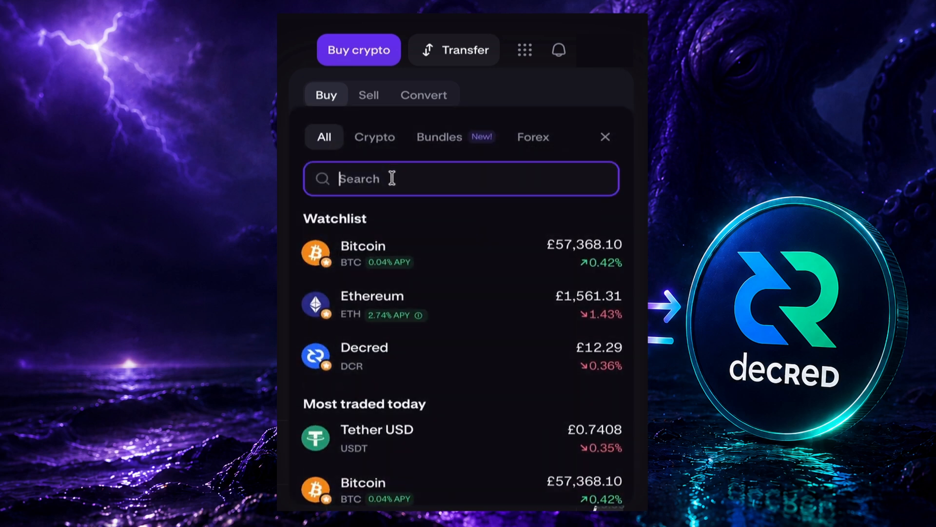
{"action": "type", "text": "dec"}
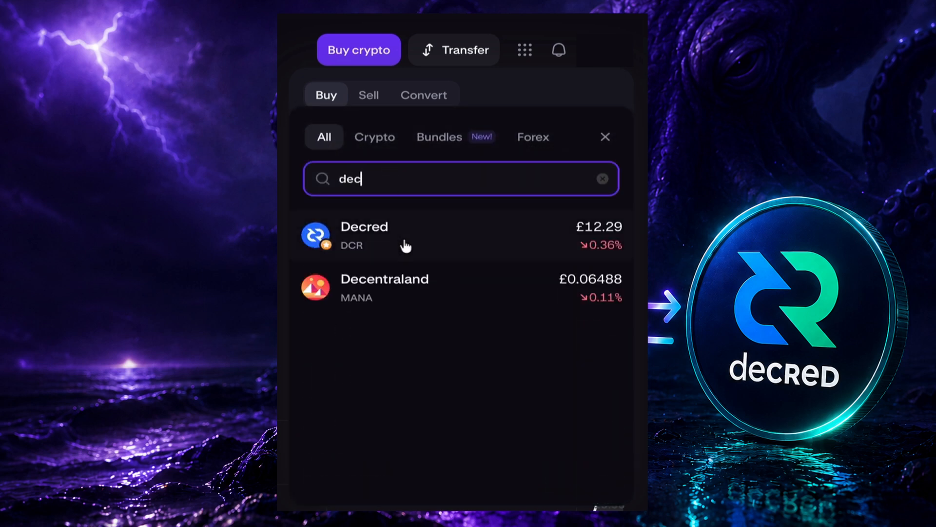
{"action": "left_click", "coordinate": [400, 236]}
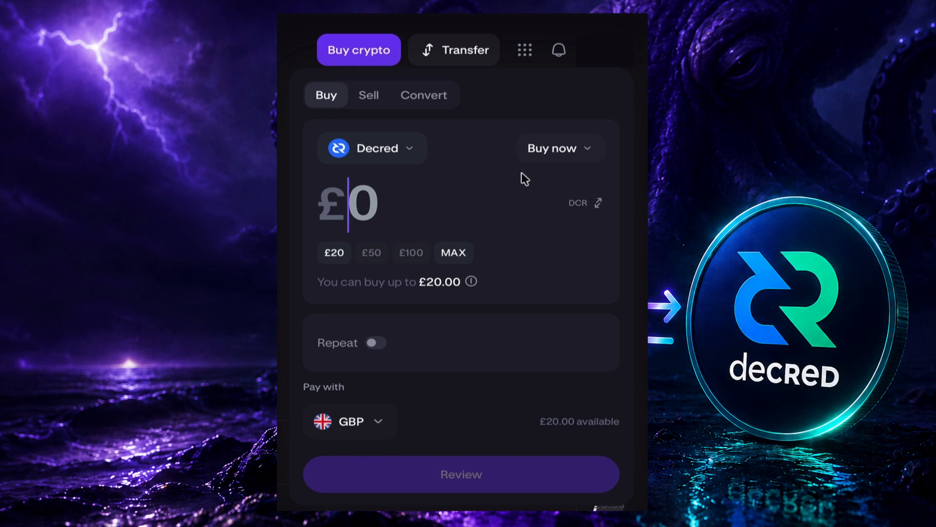
Step: Check the order timing choices, keep Buy now, and enter a Decred purchase amount of £10
{"action": "left_click", "coordinate": [548, 151]}
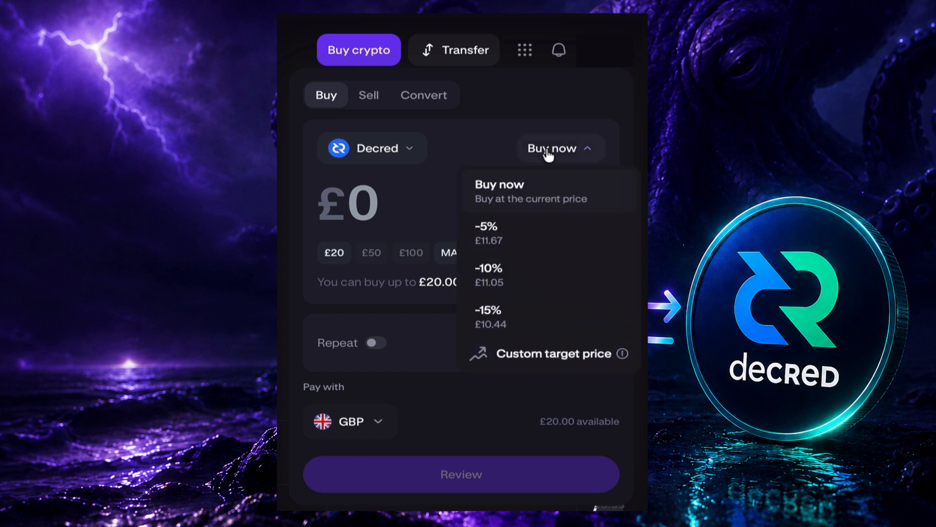
{"action": "left_click", "coordinate": [488, 153]}
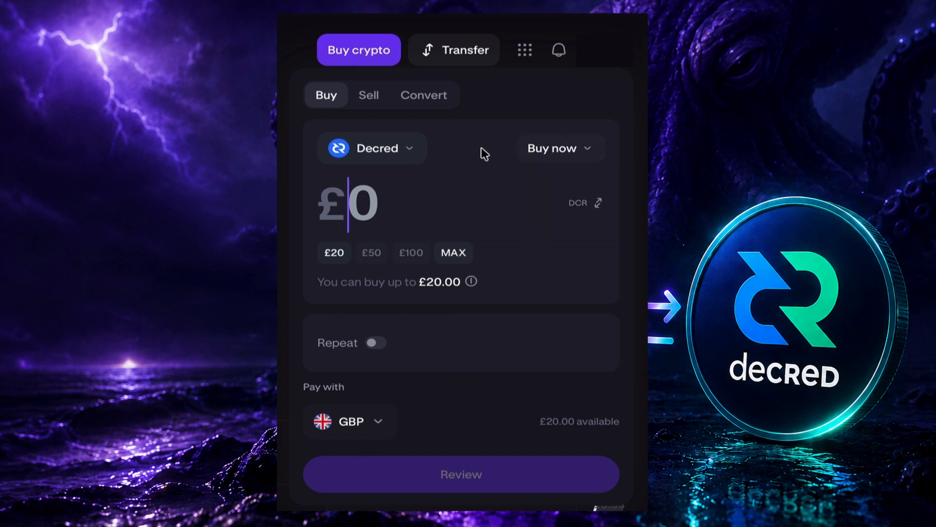
{"action": "left_click", "coordinate": [401, 206]}
{"action": "type", "text": "1"}
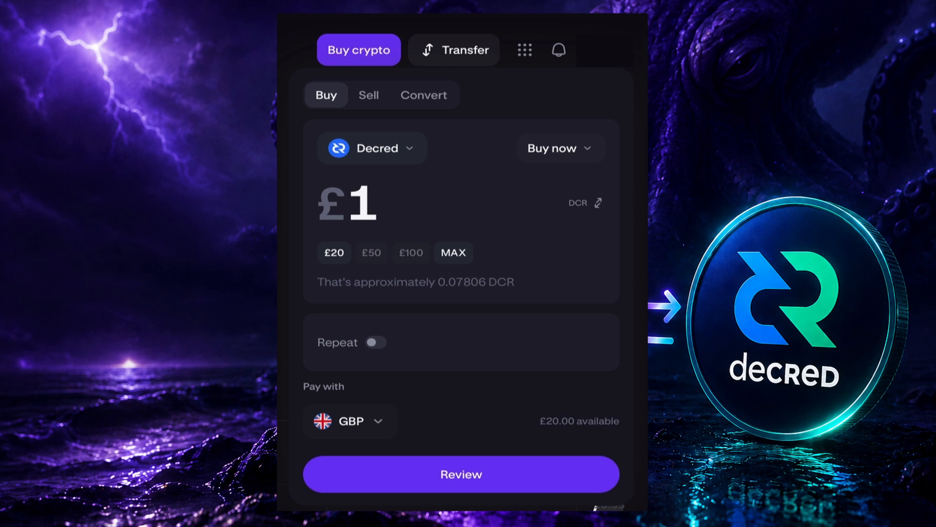
{"action": "type", "text": "0"}
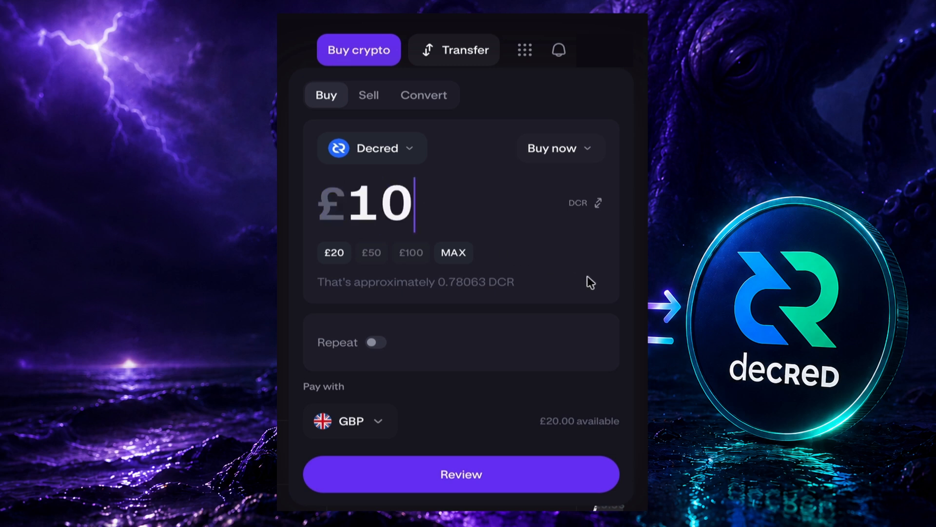
Step: Choose the GBP balance as the payment method, then review and confirm the £10 Decred purchase
{"action": "left_click", "coordinate": [359, 421]}
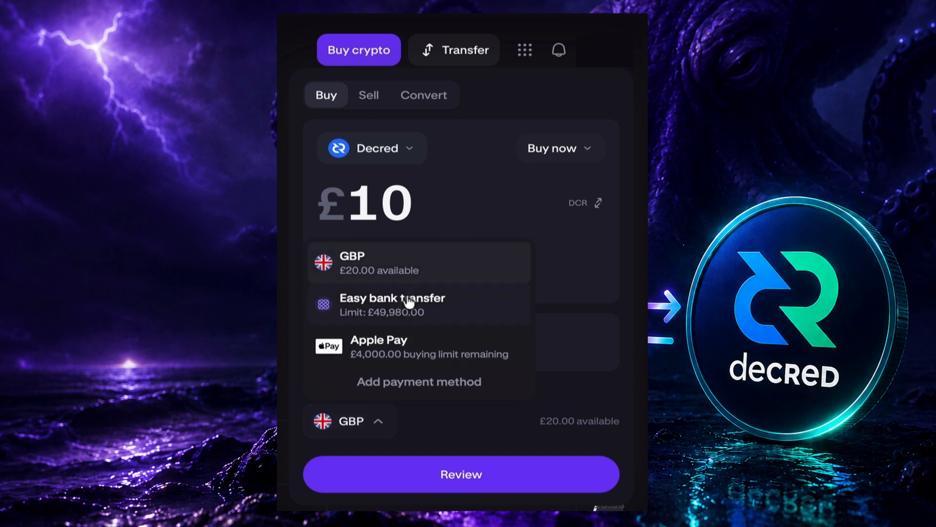
{"action": "left_click", "coordinate": [399, 264]}
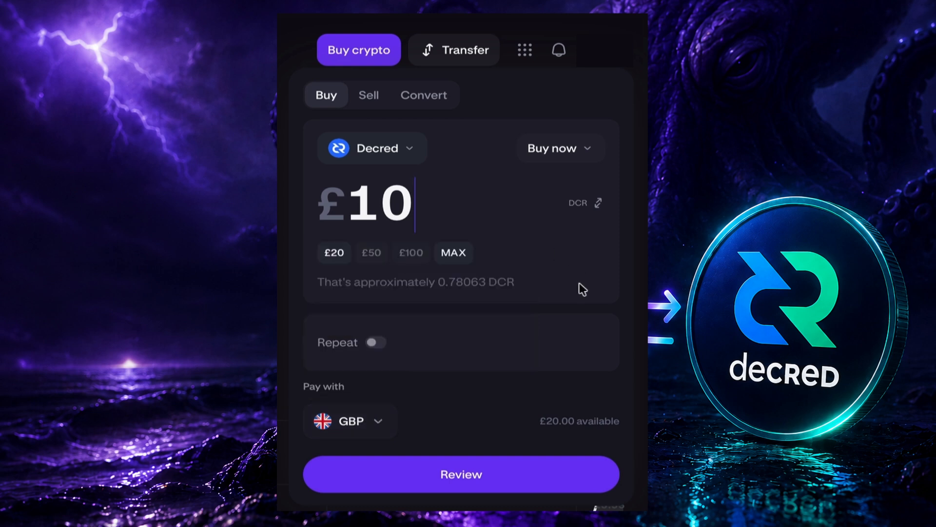
{"action": "left_click", "coordinate": [473, 477]}
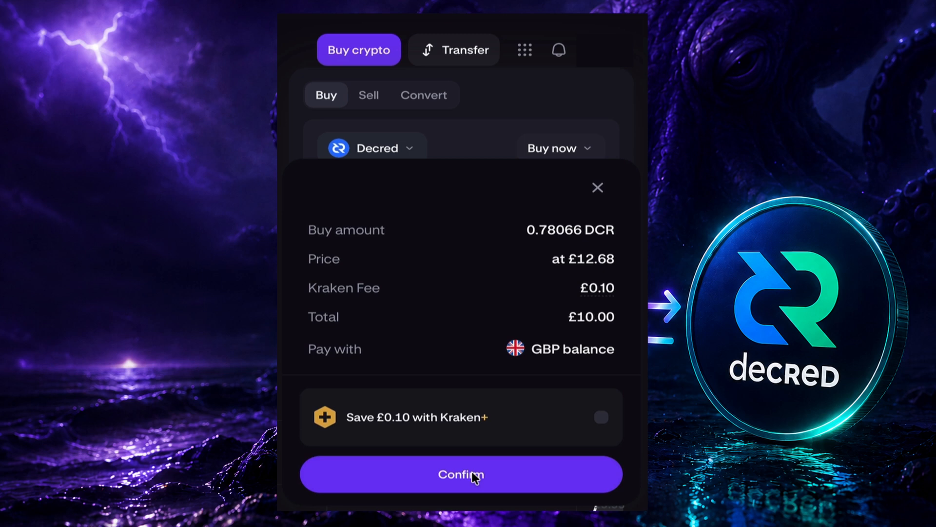
{"action": "left_click", "coordinate": [497, 474]}
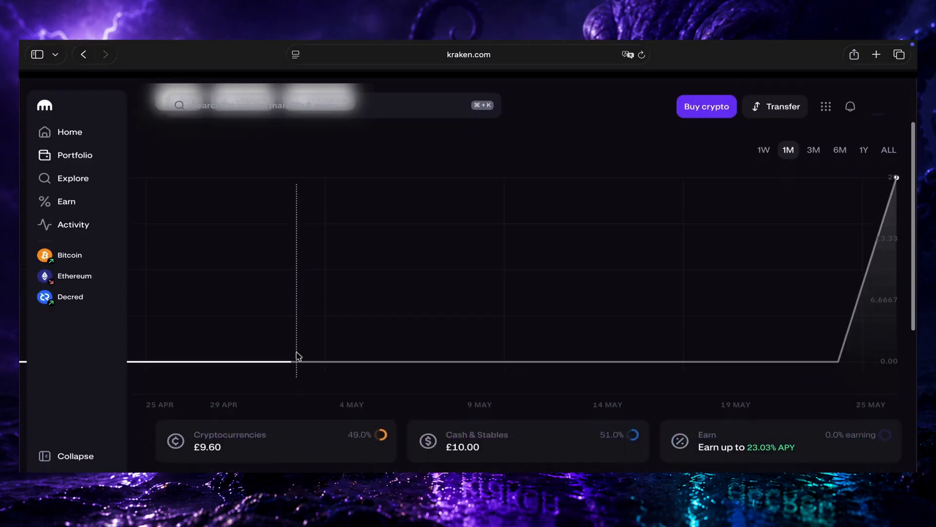
Step: Examine the cryptocurrency and cash balances in the portfolio
{"action": "scroll", "coordinate": [451, 439], "scroll_direction": "down", "scroll_amount": 7}
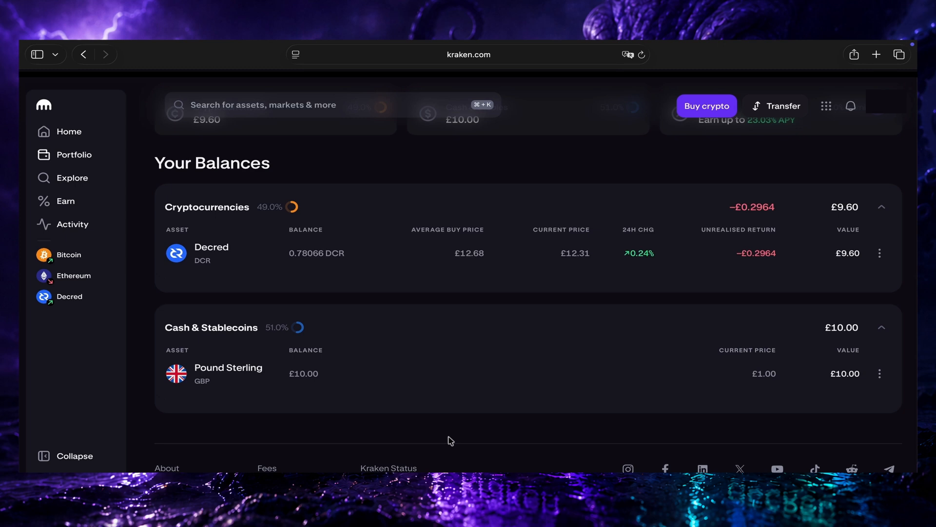
{"action": "scroll", "coordinate": [450, 440], "scroll_direction": "up", "scroll_amount": 7}
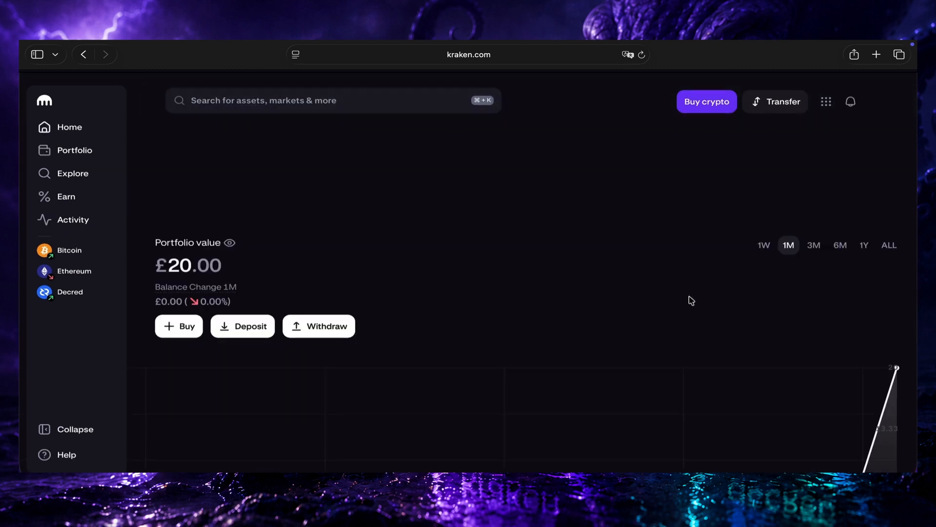
Step: Open the deposit options for Pound Sterling and for Decred
{"action": "left_click", "coordinate": [249, 331]}
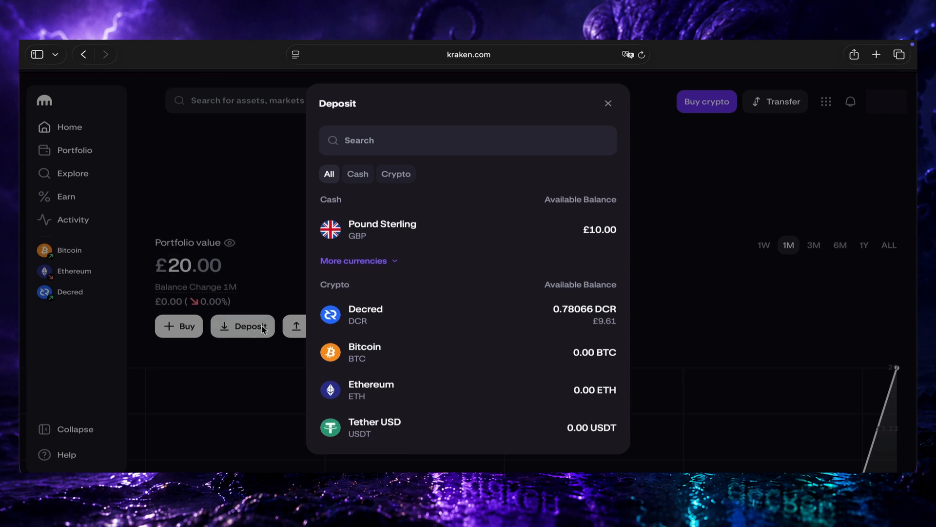
{"action": "left_click", "coordinate": [430, 237]}
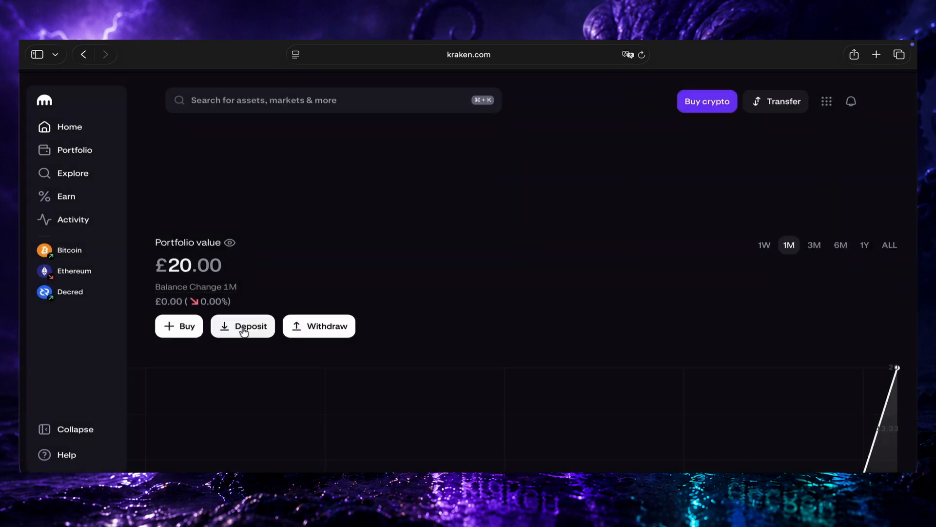
{"action": "left_click", "coordinate": [242, 328]}
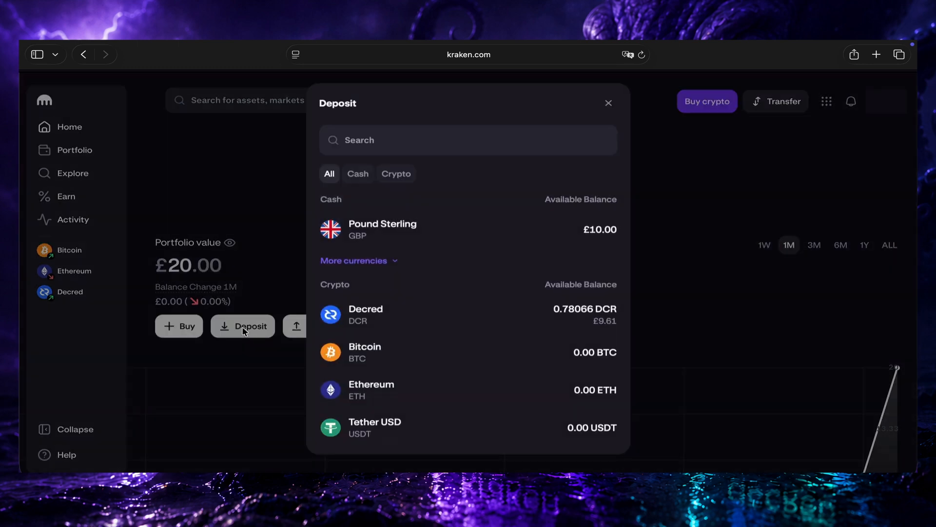
{"action": "left_click", "coordinate": [360, 318]}
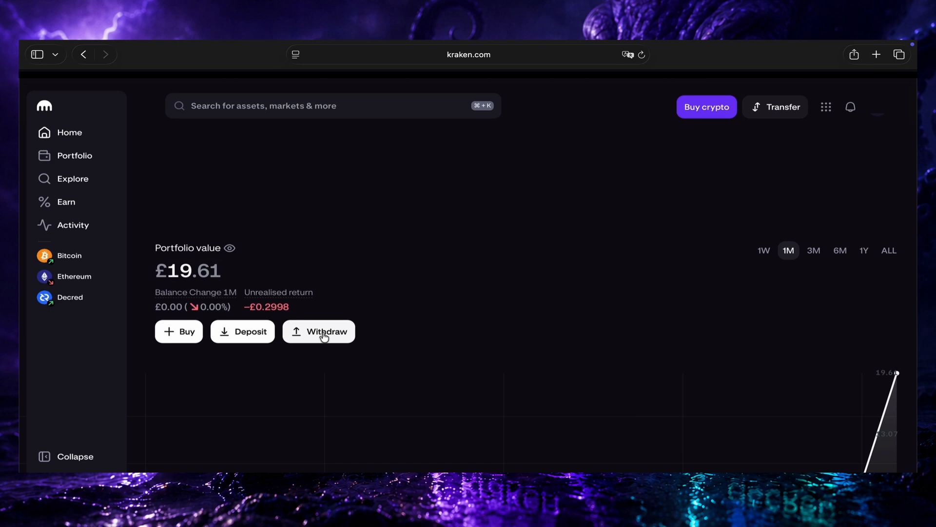
Step: View the withdrawal address form for Decred, then open the withdrawal option for Pound Sterling
{"action": "left_click", "coordinate": [323, 336]}
{"action": "scroll", "coordinate": [391, 334], "scroll_direction": "down", "scroll_amount": 2}
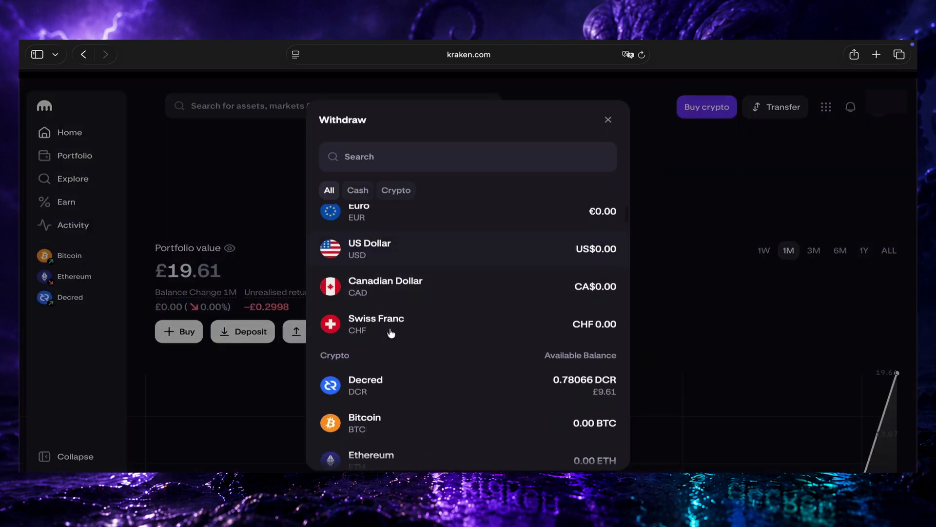
{"action": "left_click", "coordinate": [388, 385]}
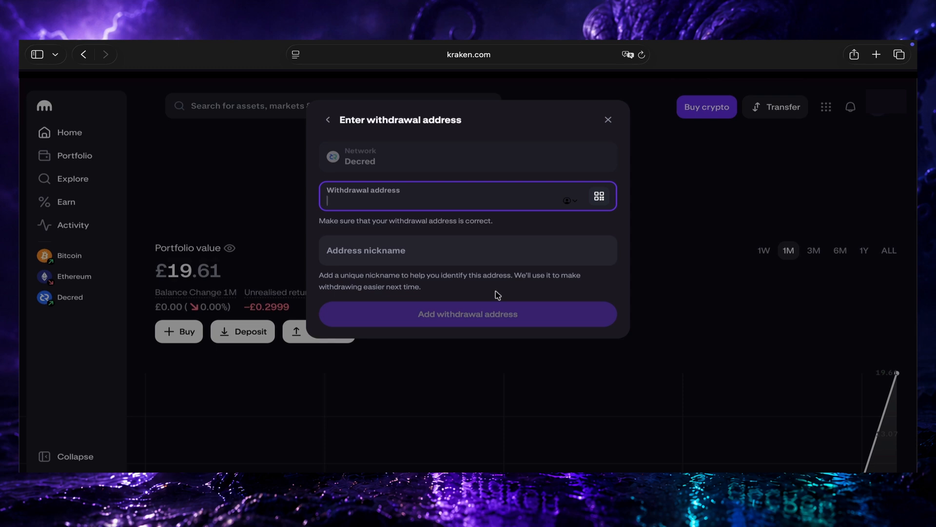
{"action": "left_click", "coordinate": [298, 284]}
{"action": "left_click", "coordinate": [316, 332]}
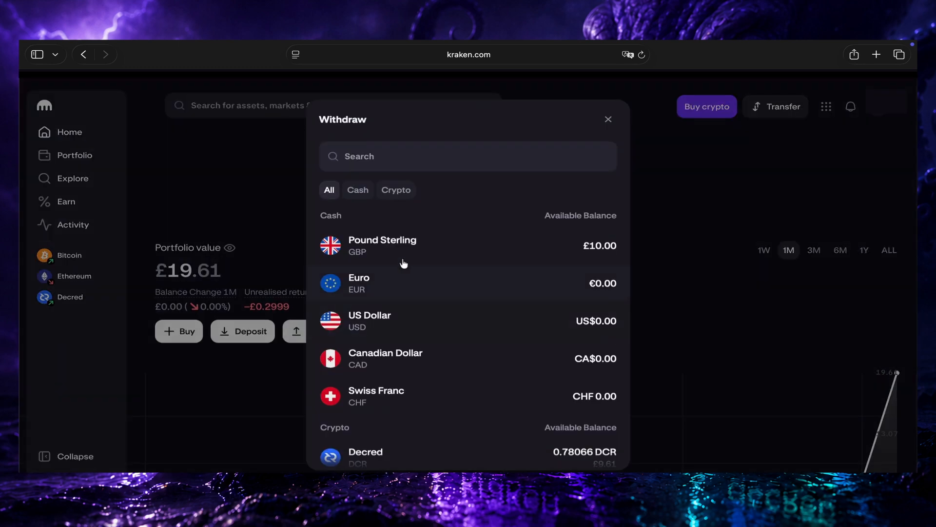
{"action": "left_click", "coordinate": [410, 246]}
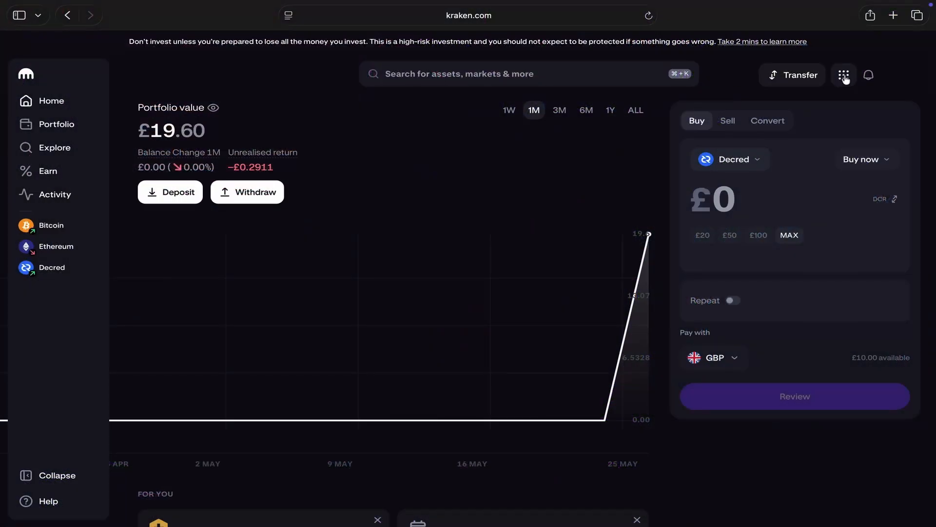
Step: Switch to Kraken Pro and open its trading page
{"action": "left_click", "coordinate": [846, 78]}
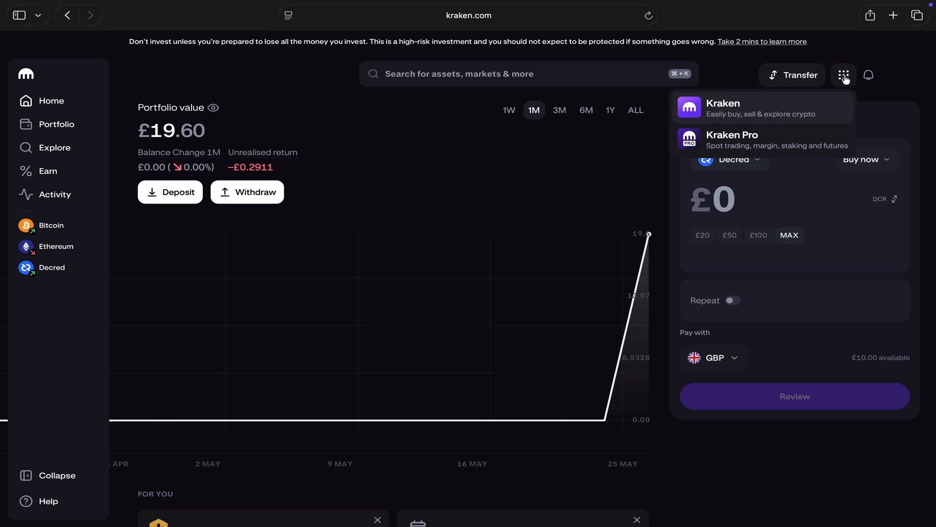
{"action": "left_click", "coordinate": [815, 141]}
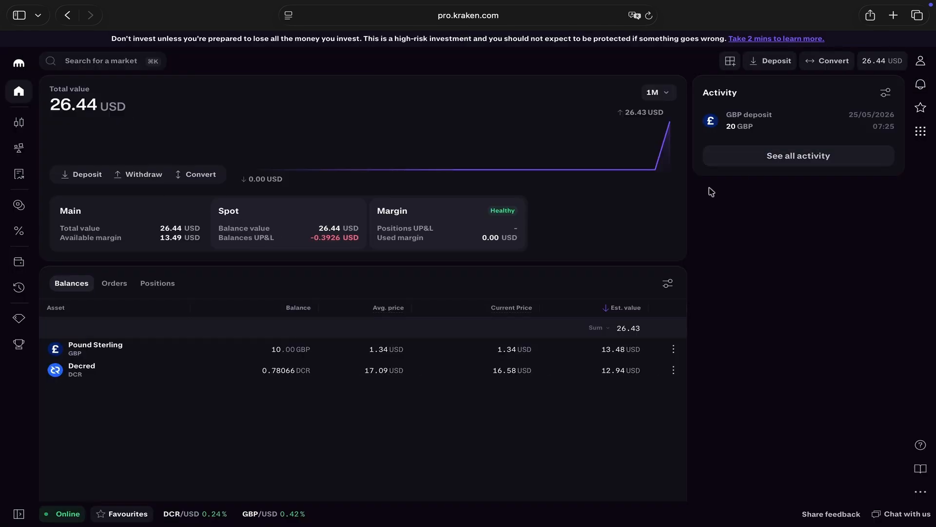
{"action": "left_click", "coordinate": [17, 127]}
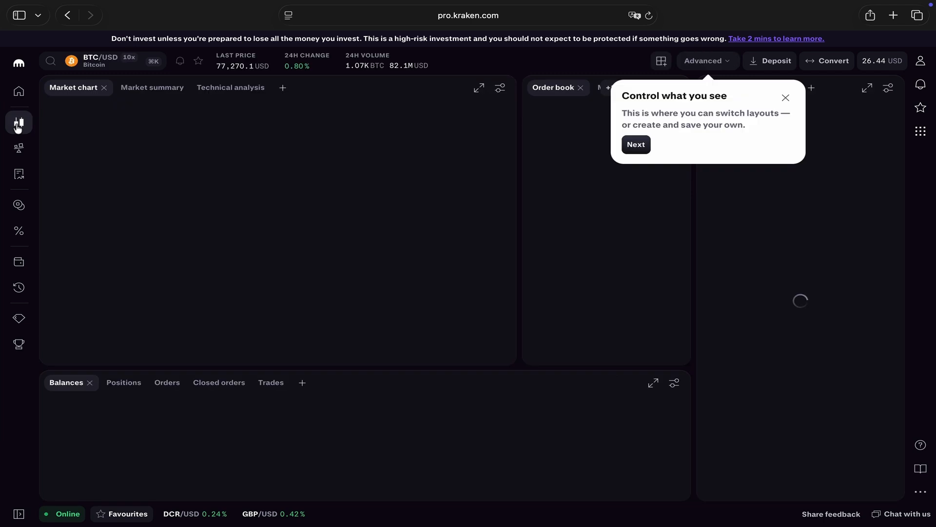
Step: Expand the navigation sidebar to read its section labels, including Trade, and collapse it again
{"action": "left_click", "coordinate": [18, 514]}
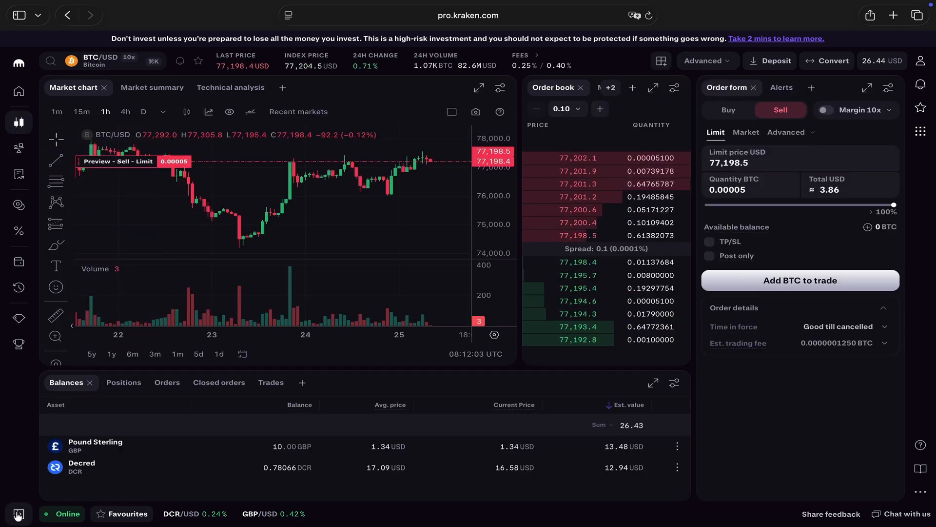
{"action": "left_click", "coordinate": [18, 514]}
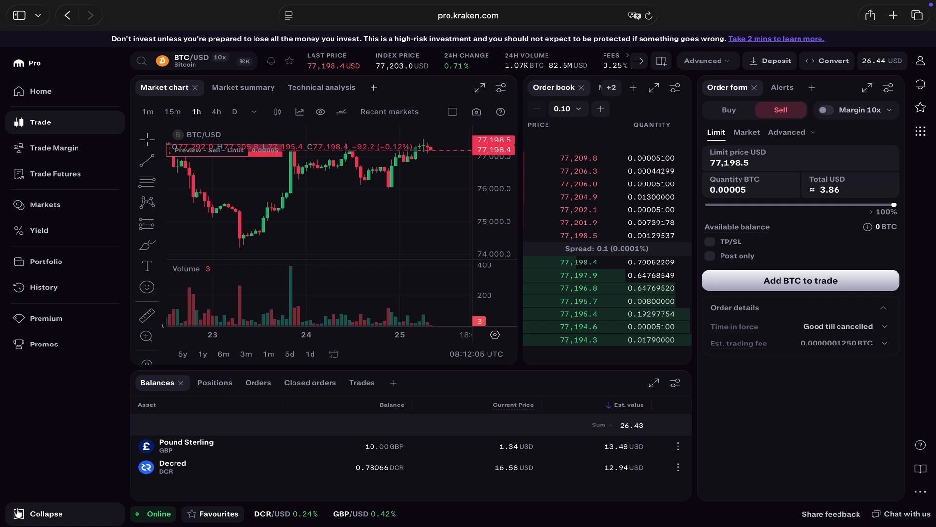
{"action": "mouse_move", "coordinate": [53, 126]}
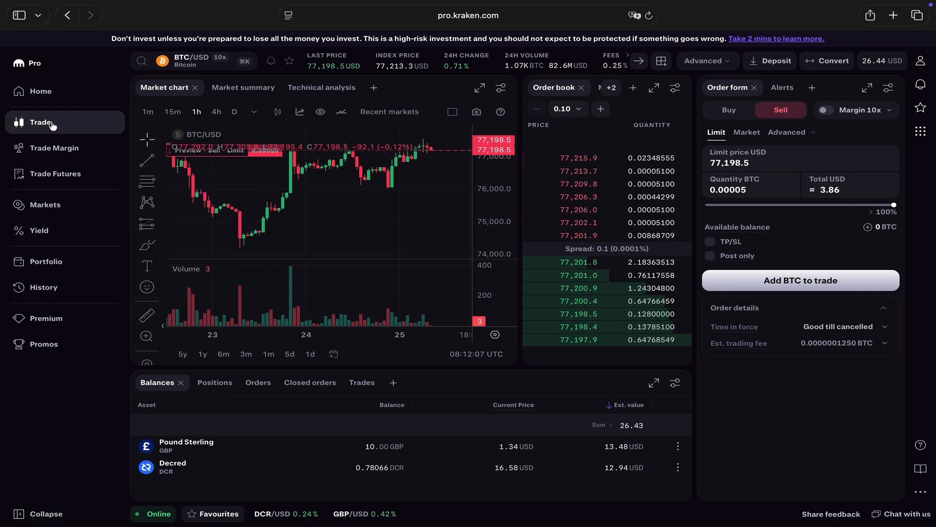
{"action": "left_click", "coordinate": [22, 513]}
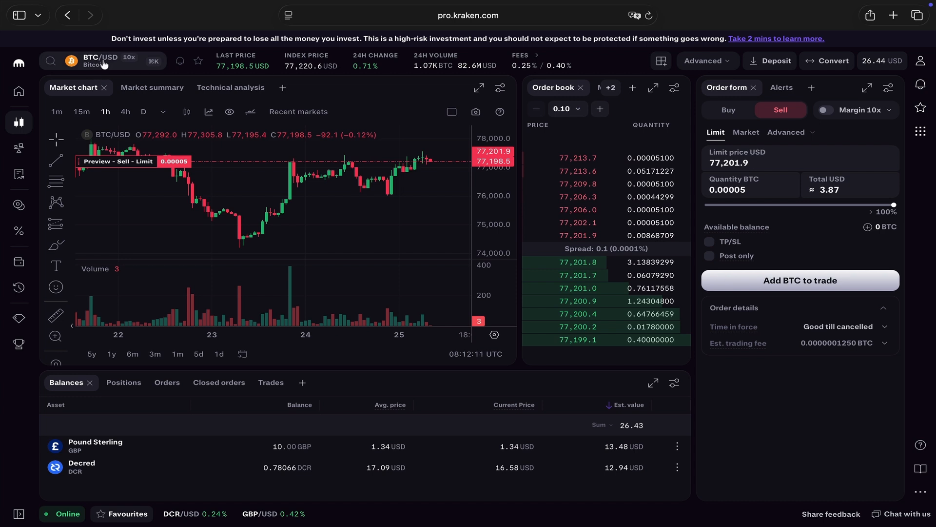
Step: Search the spot and margin markets for gbp
{"action": "left_click", "coordinate": [87, 60]}
{"action": "left_click", "coordinate": [241, 94]}
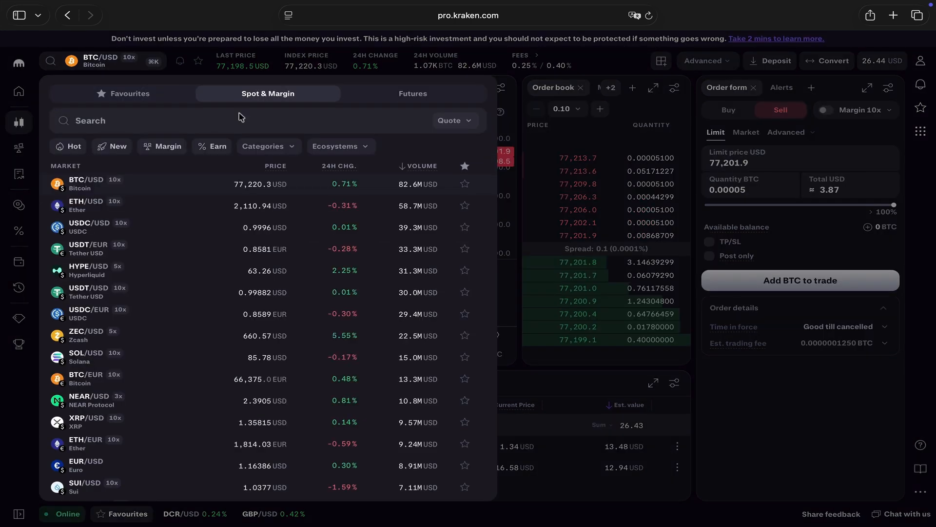
{"action": "left_click", "coordinate": [241, 120]}
{"action": "type", "text": "gbp"}
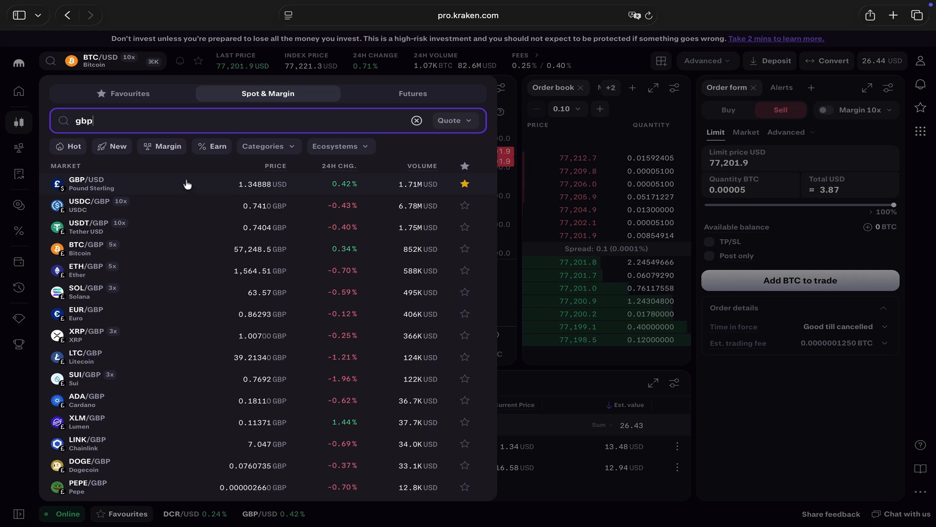
Step: Clear the market search and open the GBP/USD market from the favourites
{"action": "left_click", "coordinate": [159, 113]}
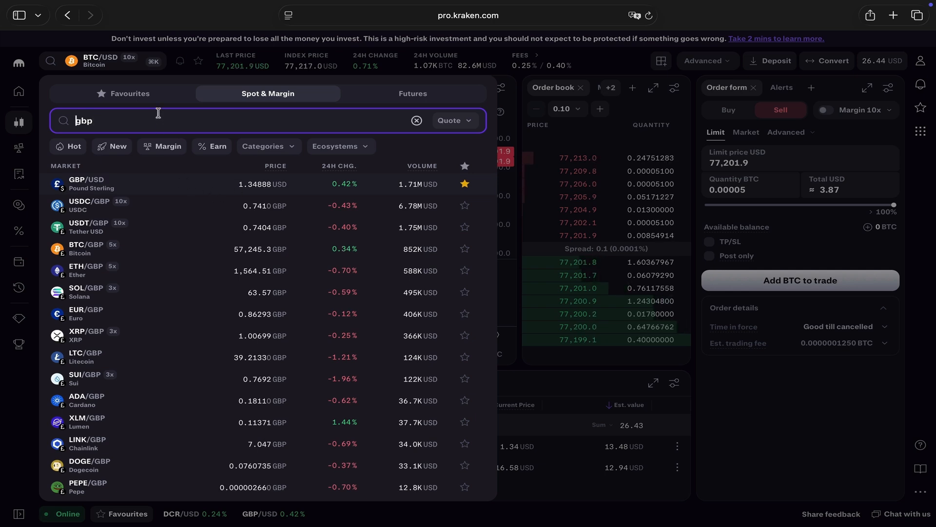
{"action": "key", "text": "BackSpace"}
{"action": "key", "text": "BackSpace"}
{"action": "key", "text": "BackSpace"}
{"action": "left_click", "coordinate": [128, 93]}
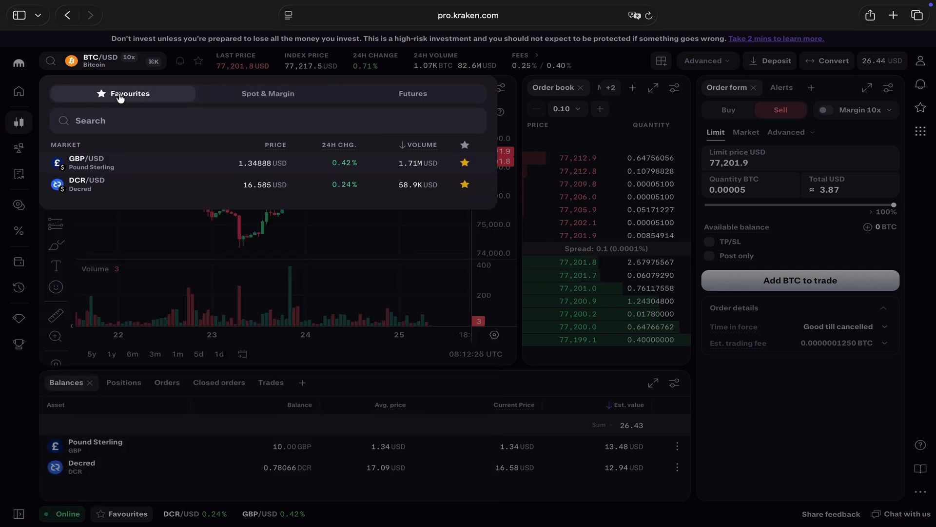
{"action": "left_click", "coordinate": [134, 169]}
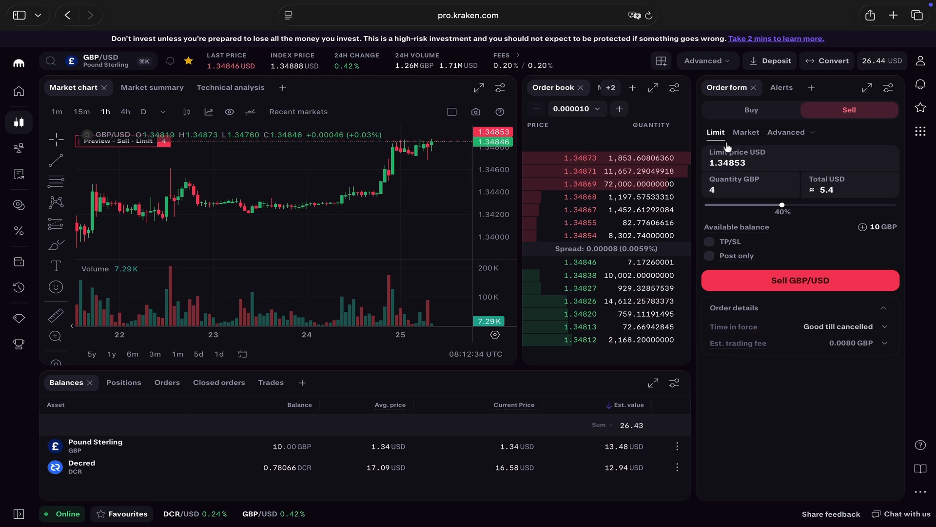
Step: Set the quantity of the GBP/USD limit sell order to 8 GBP
{"action": "left_click", "coordinate": [747, 190]}
{"action": "type", "text": "8"}
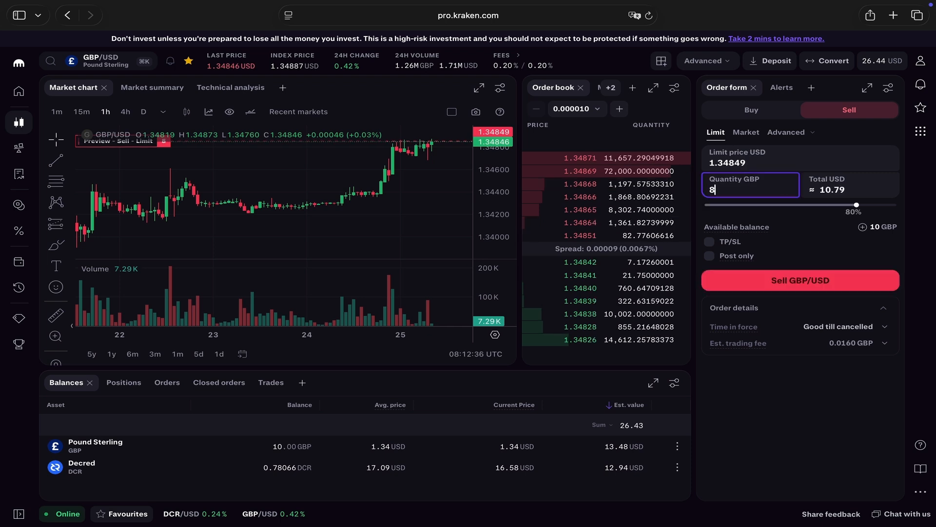
{"action": "left_click", "coordinate": [824, 164]}
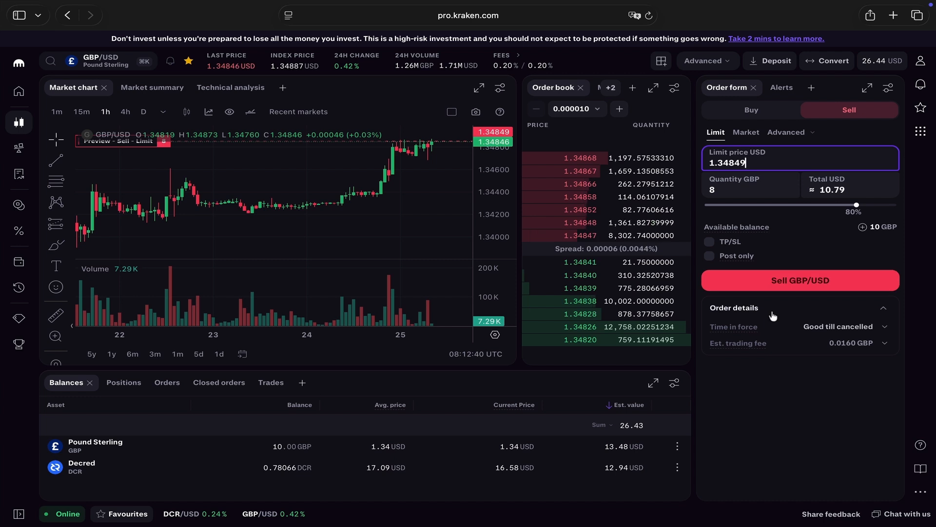
{"action": "left_click", "coordinate": [788, 386]}
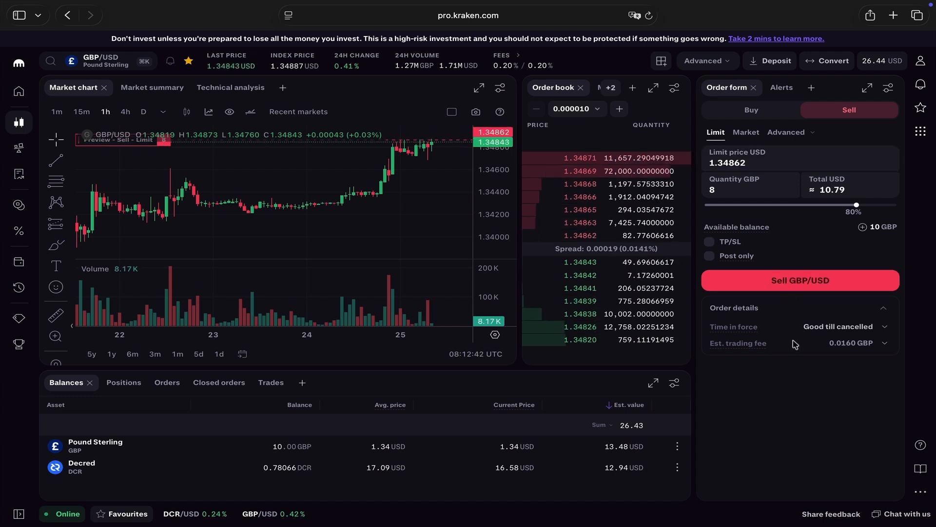
Step: Submit and confirm the limit sell order for 8 GBP, and show the open orders
{"action": "left_click", "coordinate": [793, 282]}
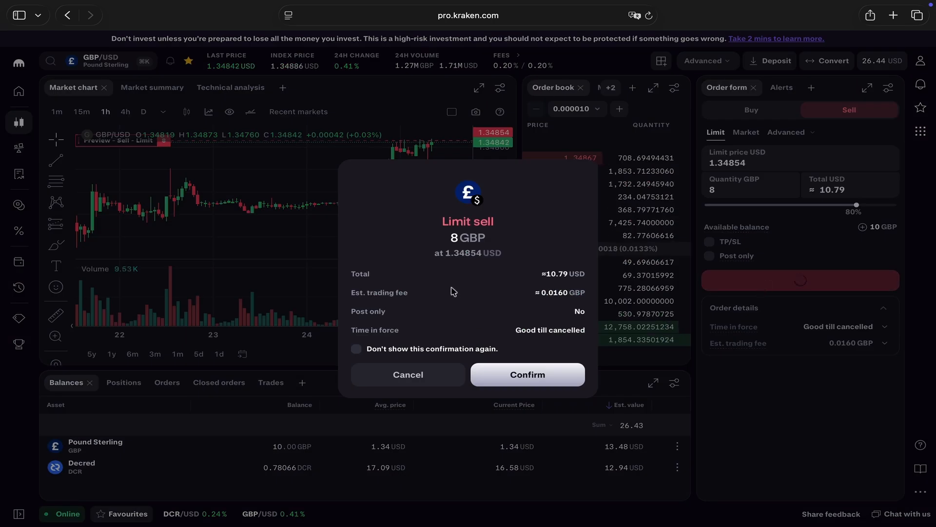
{"action": "left_click", "coordinate": [532, 374]}
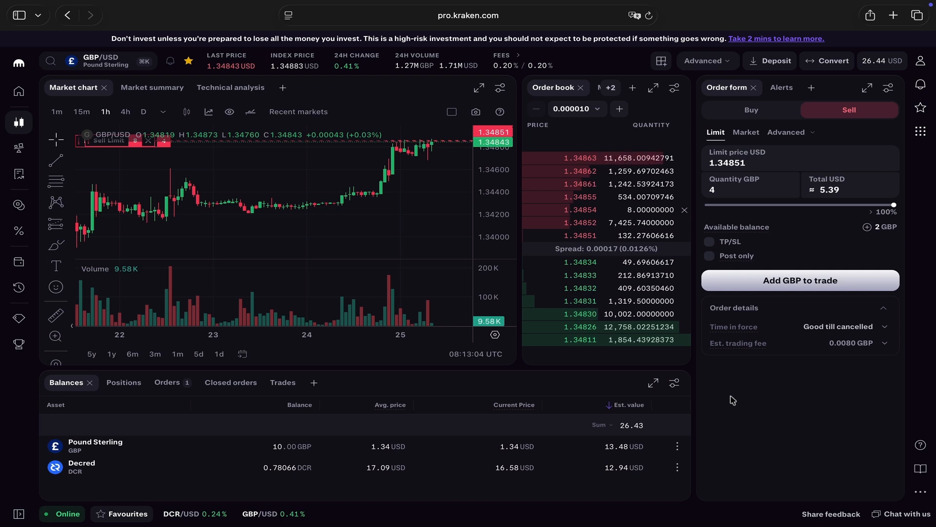
{"action": "left_click", "coordinate": [171, 383]}
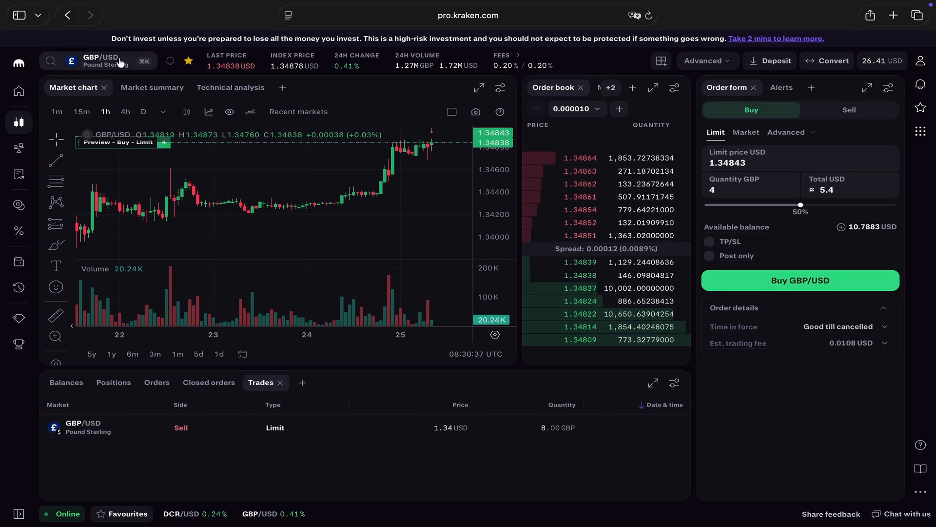
Step: Search the spot and margin markets for dcr
{"action": "left_click", "coordinate": [119, 62]}
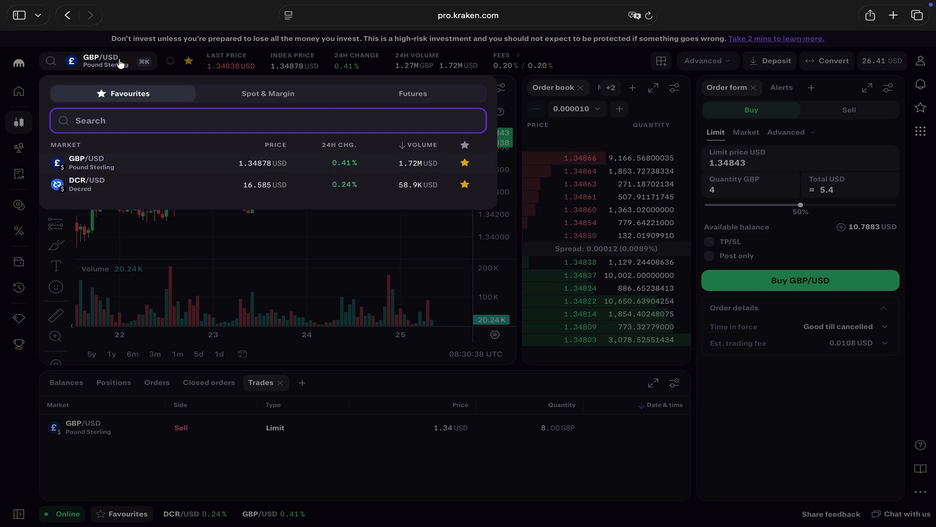
{"action": "left_click", "coordinate": [236, 97]}
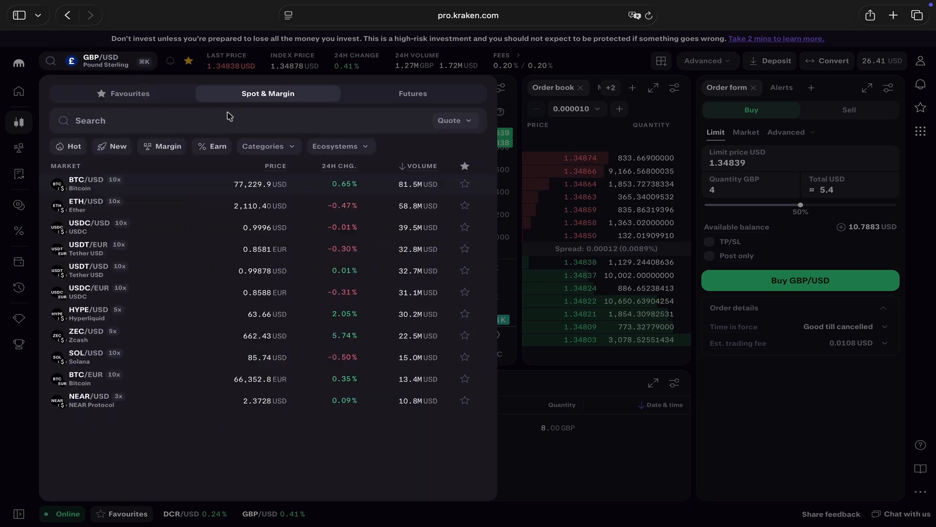
{"action": "left_click", "coordinate": [229, 117]}
{"action": "type", "text": "dcr"}
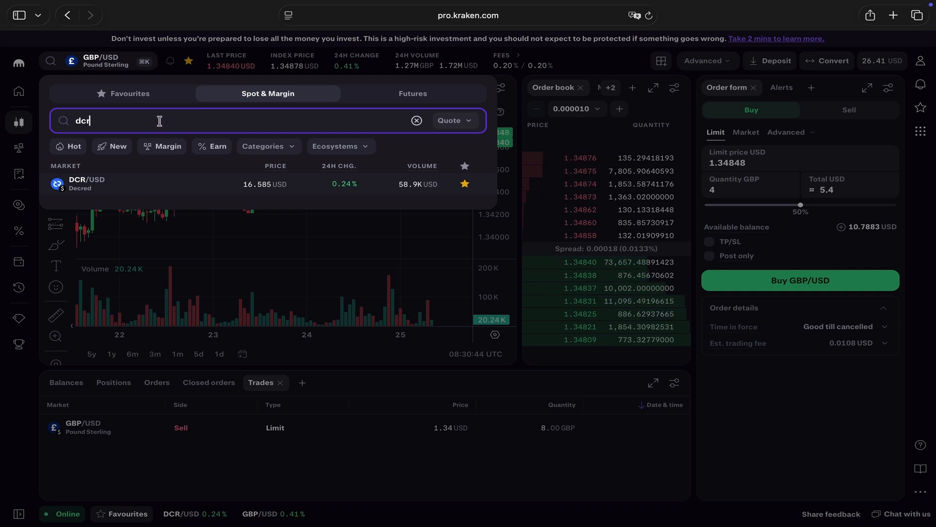
Step: Clear the market search and open the DCR/USD market from the favourites
{"action": "key", "text": "BackSpace"}
{"action": "key", "text": "BackSpace"}
{"action": "key", "text": "BackSpace"}
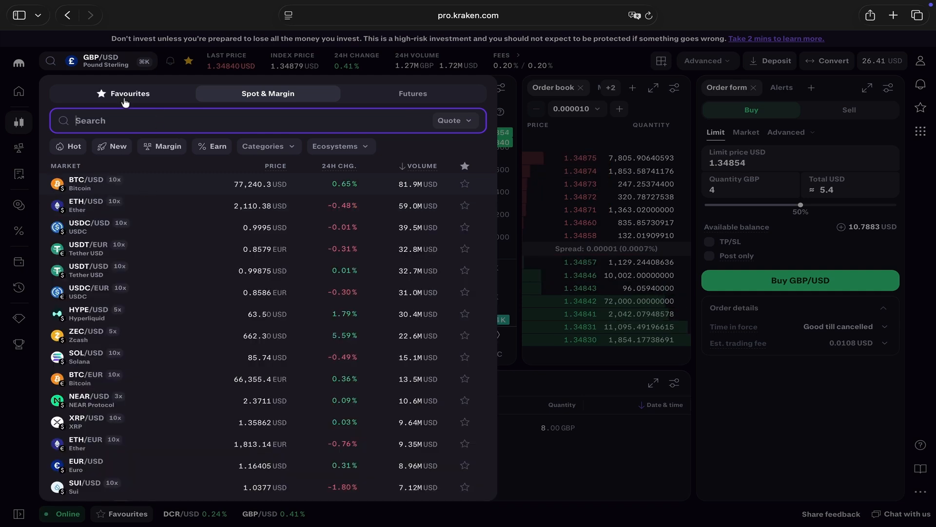
{"action": "left_click", "coordinate": [122, 94]}
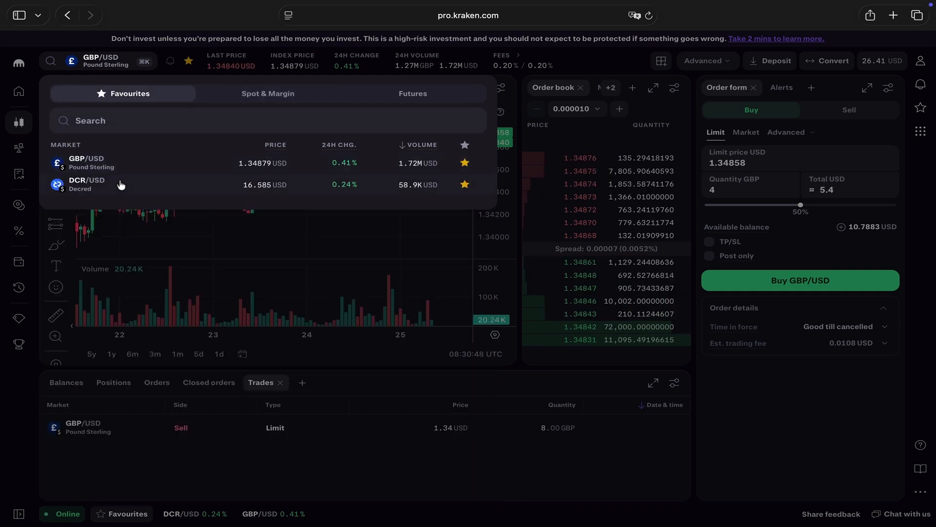
{"action": "left_click", "coordinate": [121, 184]}
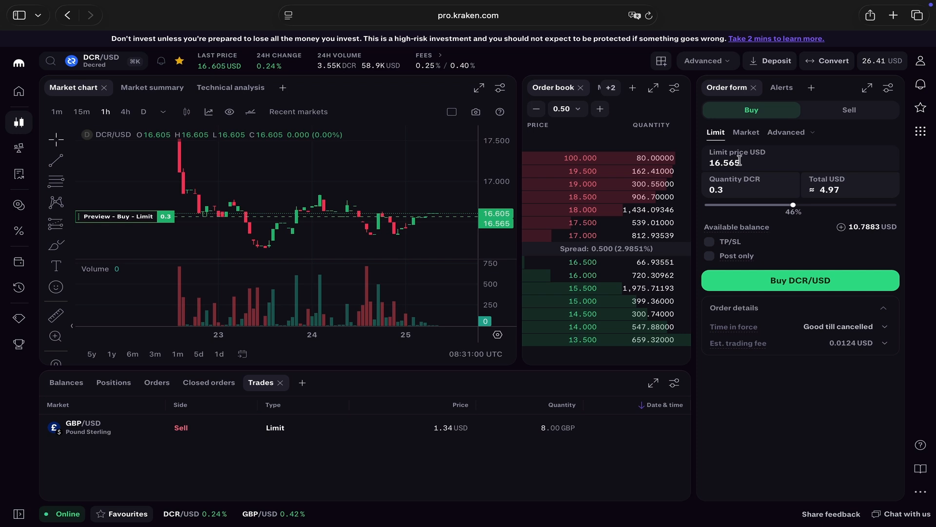
Step: Set the DCR/USD limit buy order to a limit price of 17 USD, picked from the order book, and a quantity of 0.4 DCR
{"action": "left_click", "coordinate": [764, 163]}
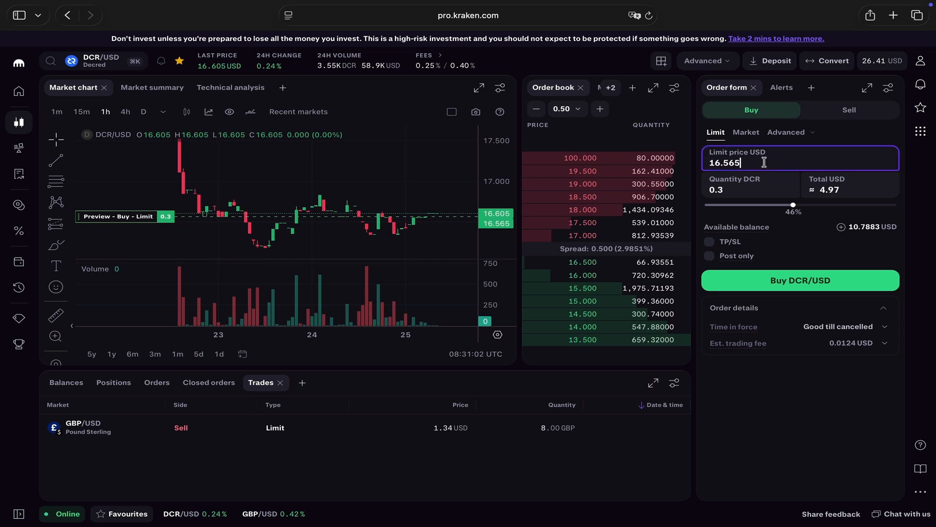
{"action": "left_click", "coordinate": [588, 237]}
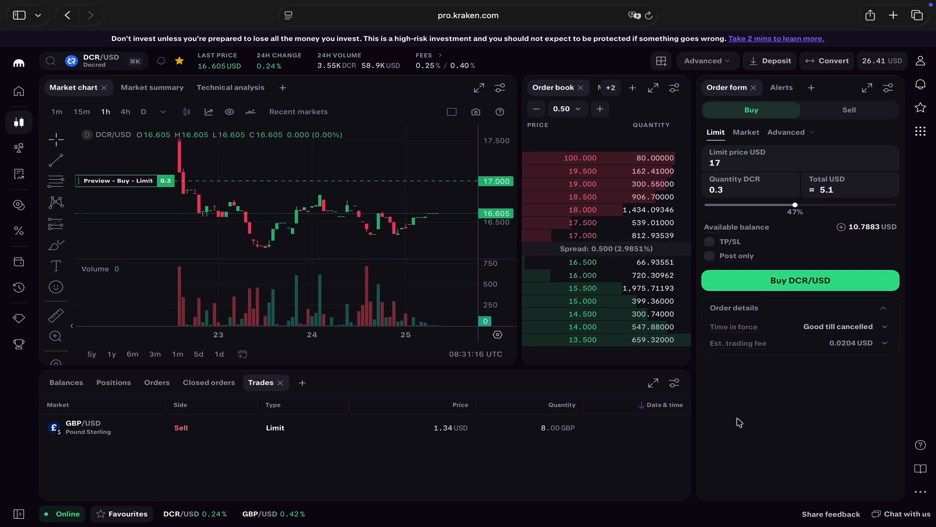
{"action": "left_click", "coordinate": [742, 189]}
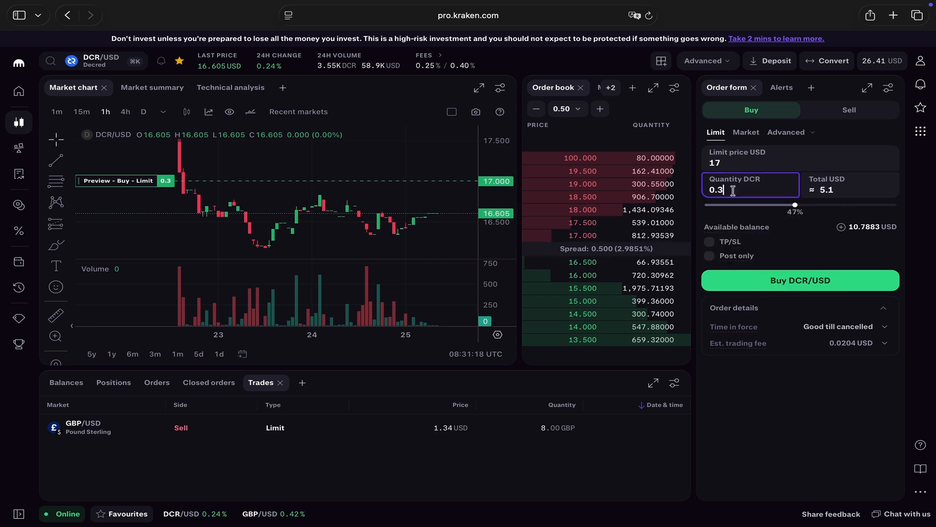
{"action": "key", "text": "BackSpace"}
{"action": "type", "text": "4"}
{"action": "left_click", "coordinate": [763, 445]}
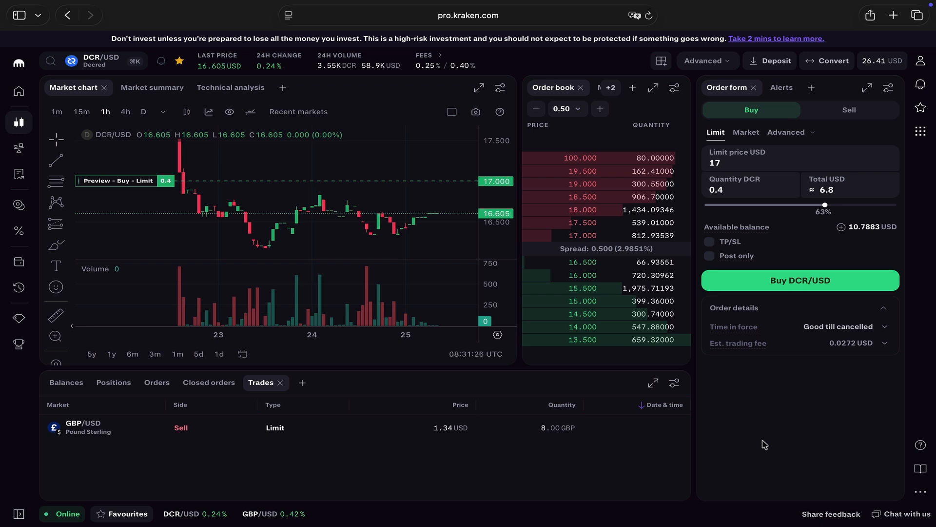
Step: Submit and confirm the limit buy order for 0.4 DCR at 17 USD, and show the account balances
{"action": "left_click", "coordinate": [777, 281]}
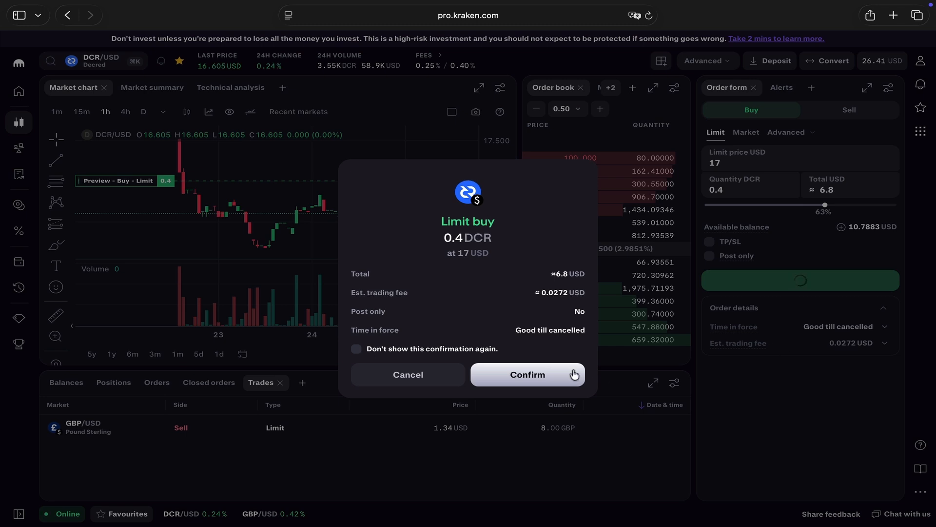
{"action": "left_click", "coordinate": [545, 376]}
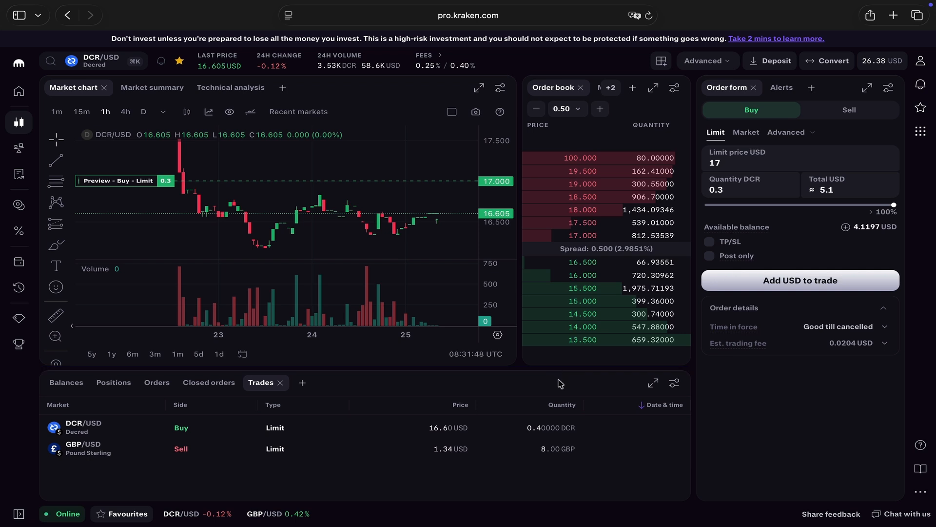
{"action": "left_click", "coordinate": [66, 383]}
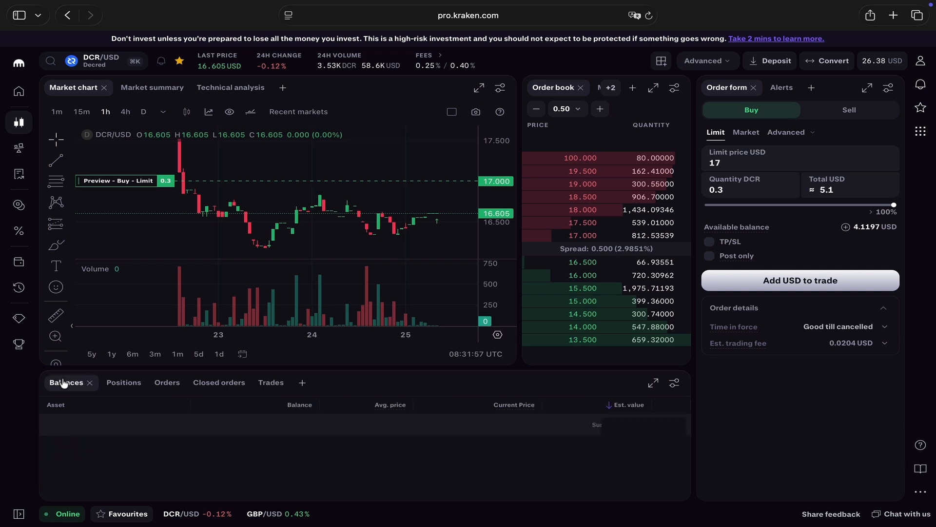